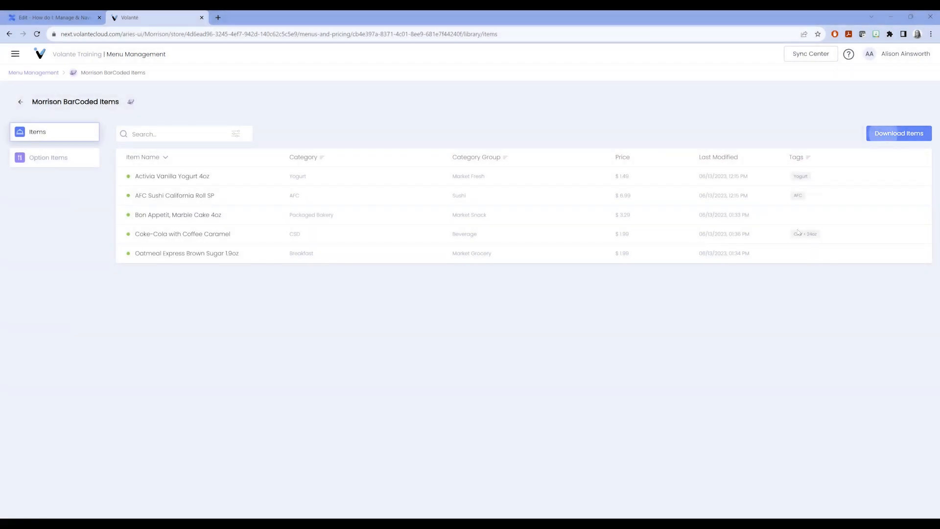
# Step: Start downloading items, view the Chips category, and search across all items for "coca"
pyautogui.click(873, 138)
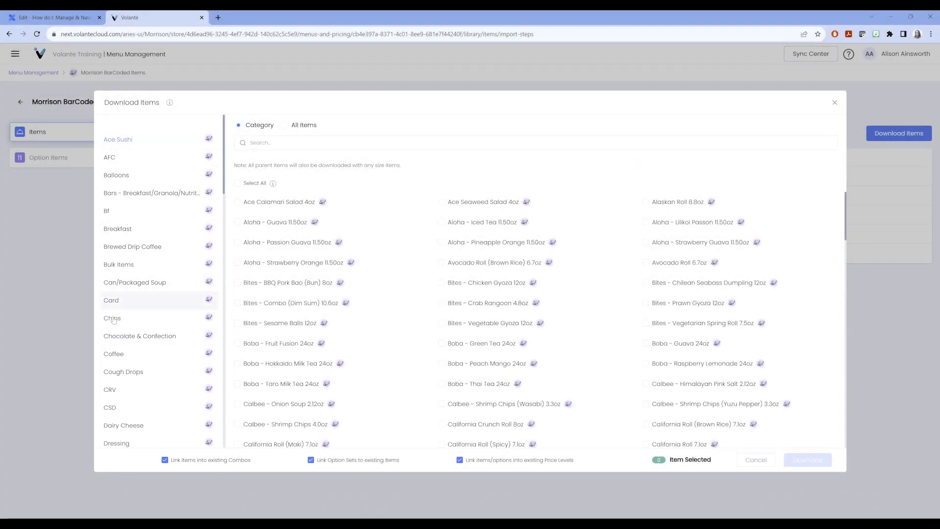
pyautogui.click(113, 318)
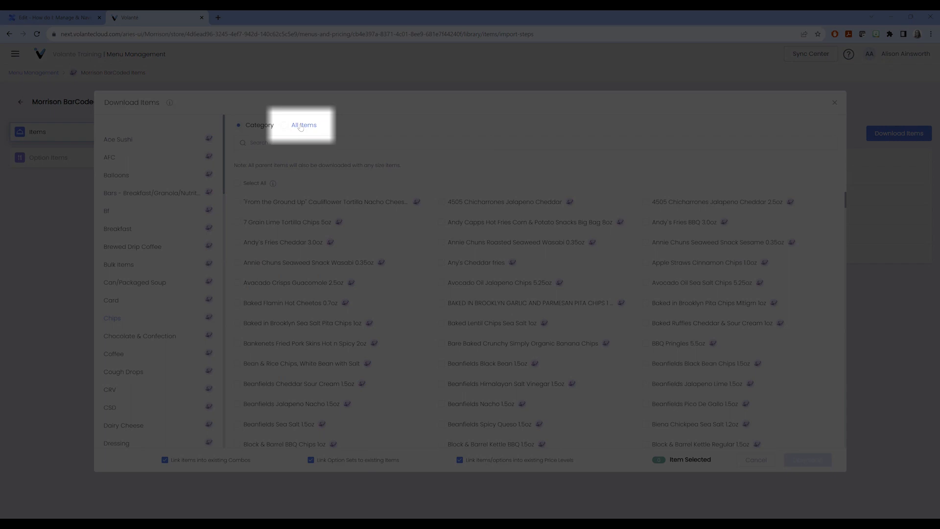
pyautogui.click(302, 127)
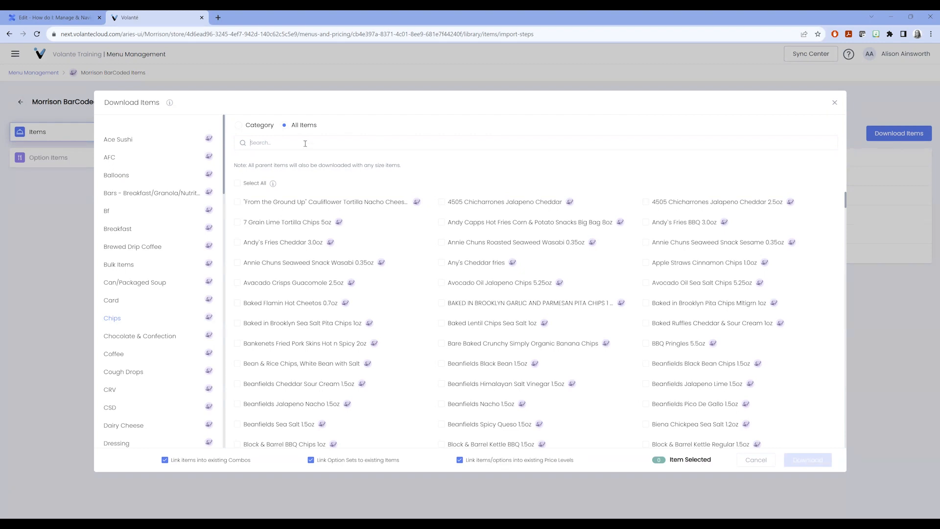
pyautogui.write('coca')
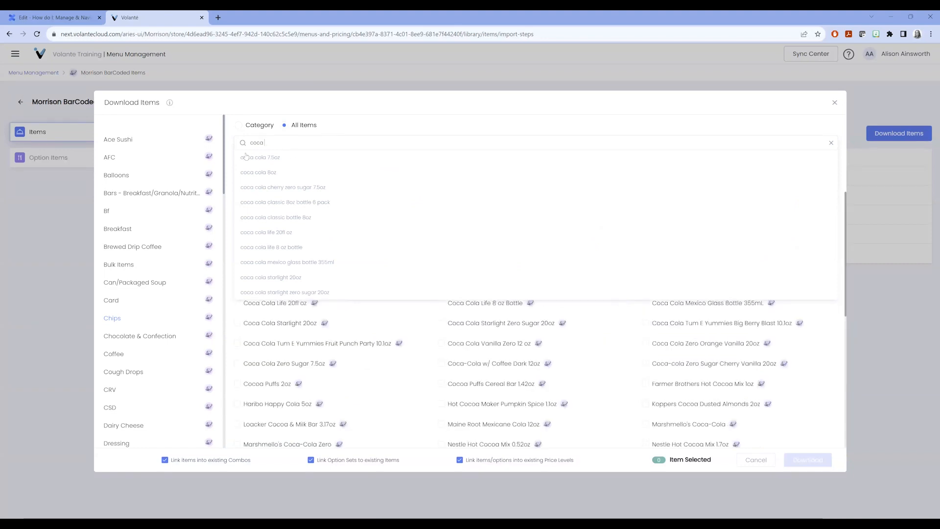
pyautogui.click(429, 123)
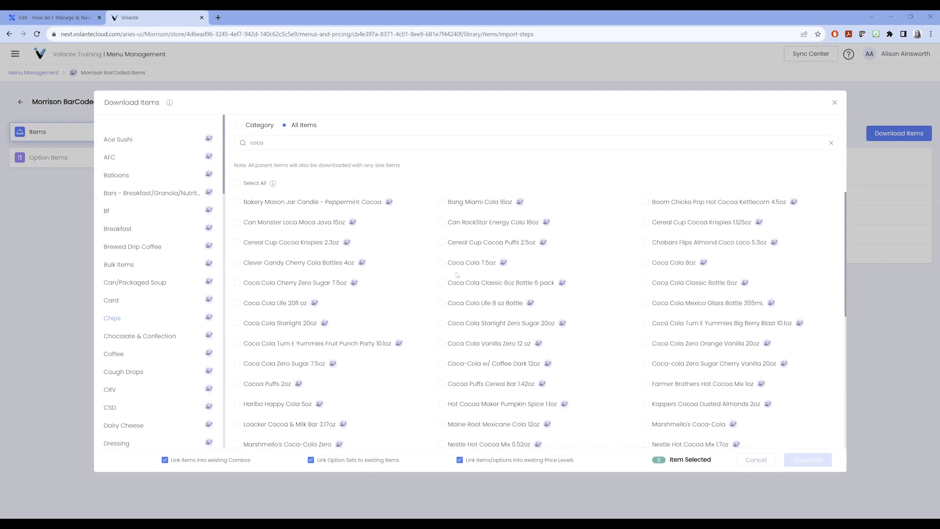
# Step: Download Coca Cola 7.5oz, Coca Cola 8oz, Coca Cola Classic 8oz Bottle 6 pack and Coca Cola Classic Bottle 8oz into the barcoded items
pyautogui.click(441, 262)
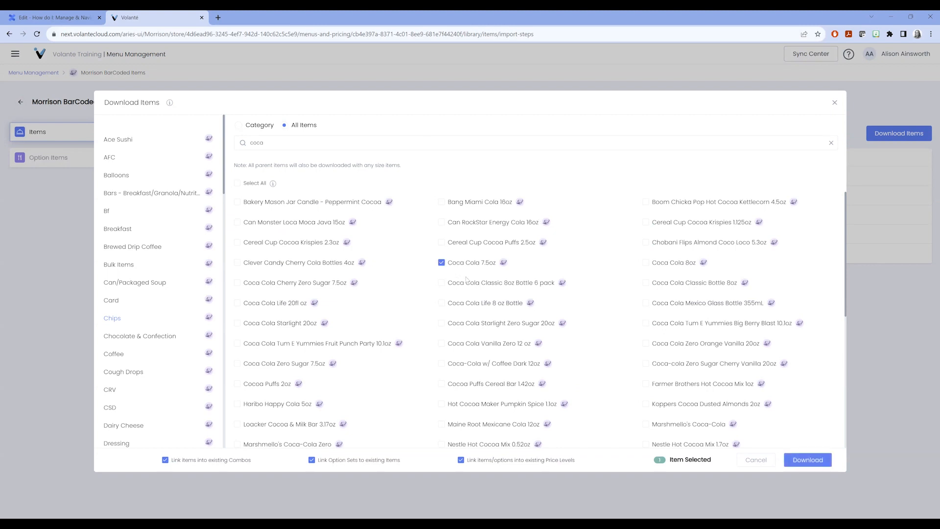
pyautogui.click(441, 283)
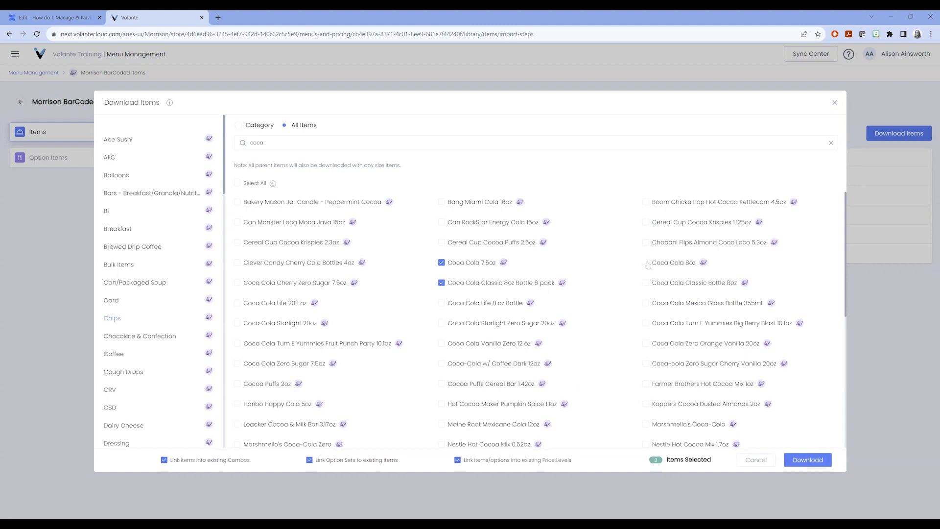
pyautogui.click(646, 263)
pyautogui.click(645, 283)
pyautogui.click(806, 460)
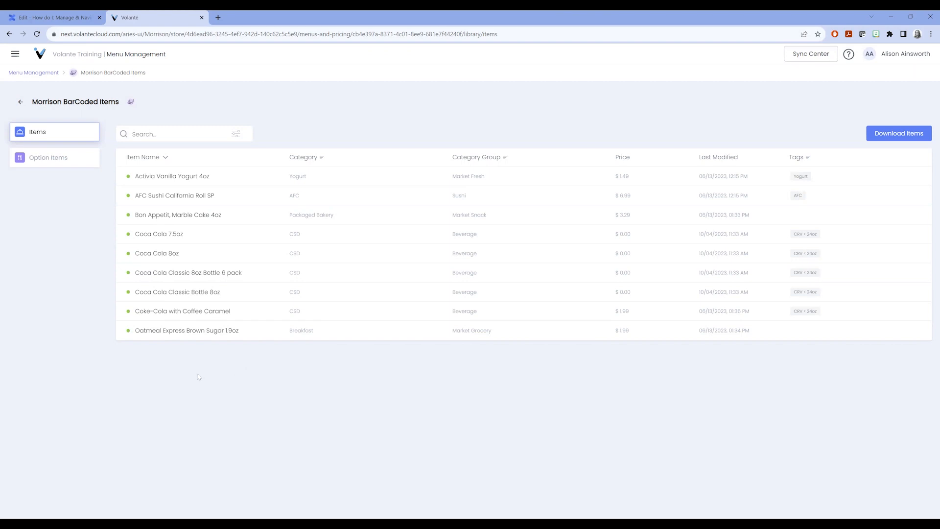
# Step: Open the Coca Cola 8oz item from the barcoded items list
pyautogui.click(150, 255)
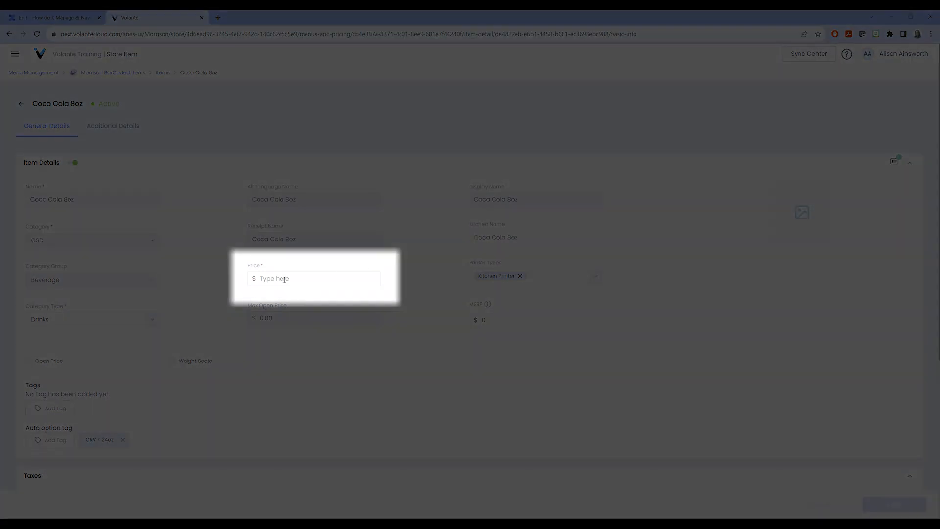
# Step: Set the Coca Cola 8oz price to $1.99 and add Mobile Printer to its printer types
pyautogui.click(284, 280)
pyautogui.write('1.99')
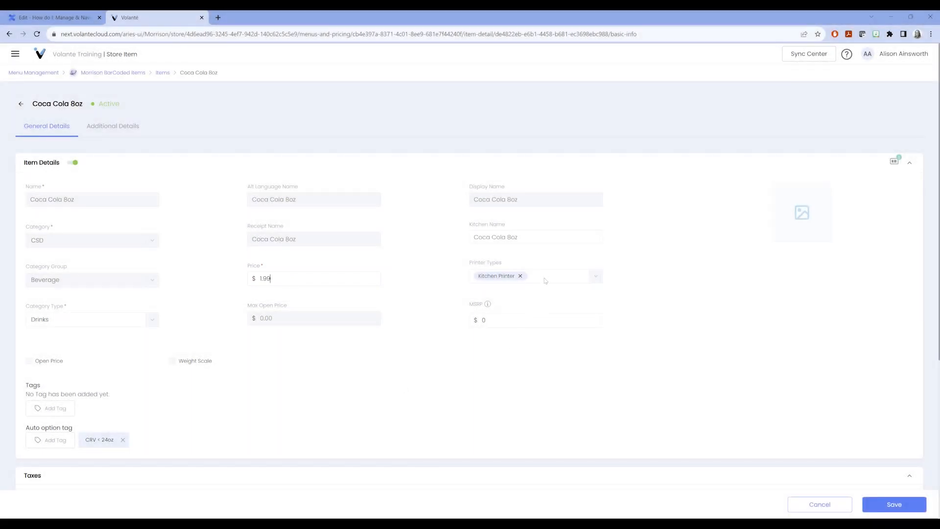
pyautogui.click(595, 277)
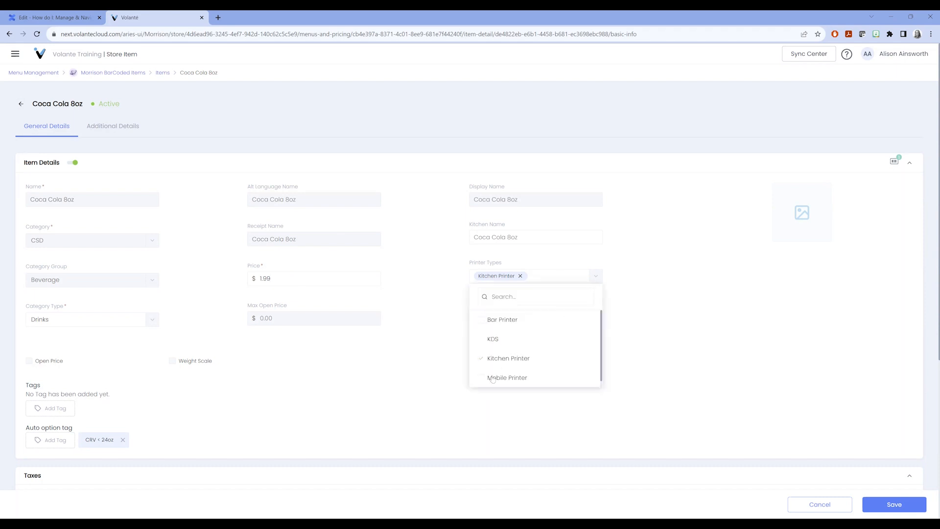
pyautogui.click(482, 380)
pyautogui.click(648, 313)
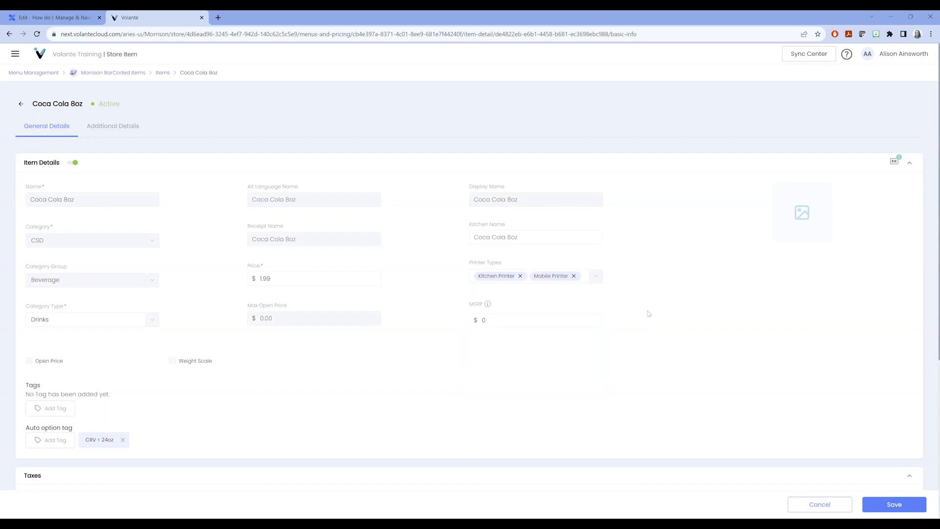
pyautogui.click(151, 323)
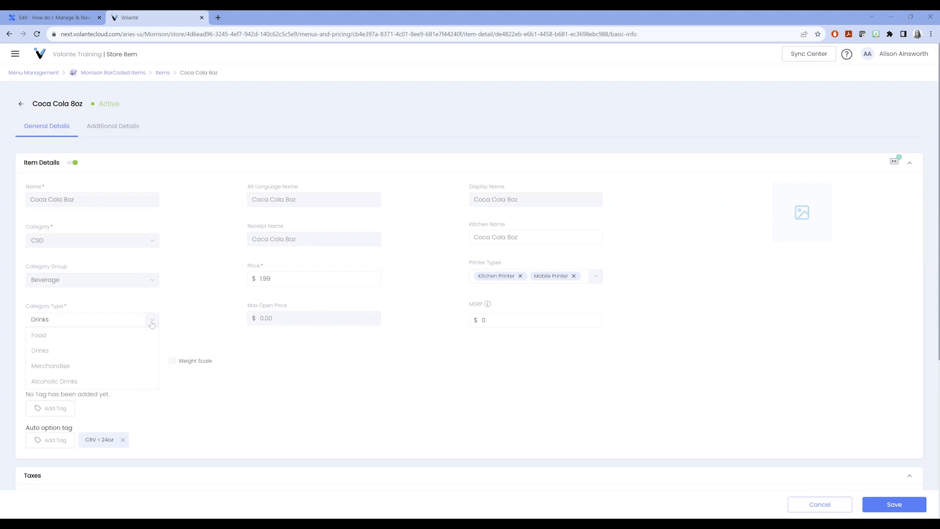
pyautogui.click(191, 318)
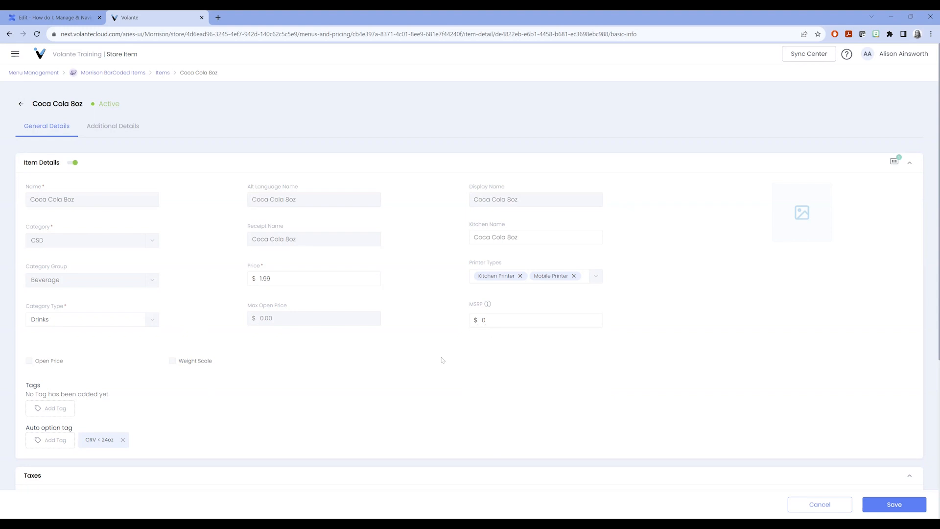
# Step: Search the available tags for "soda" and "pop", and add the Snacks, Crackers, Popcorn tag to Coca Cola 8oz
pyautogui.scroll(-3, 442, 359)
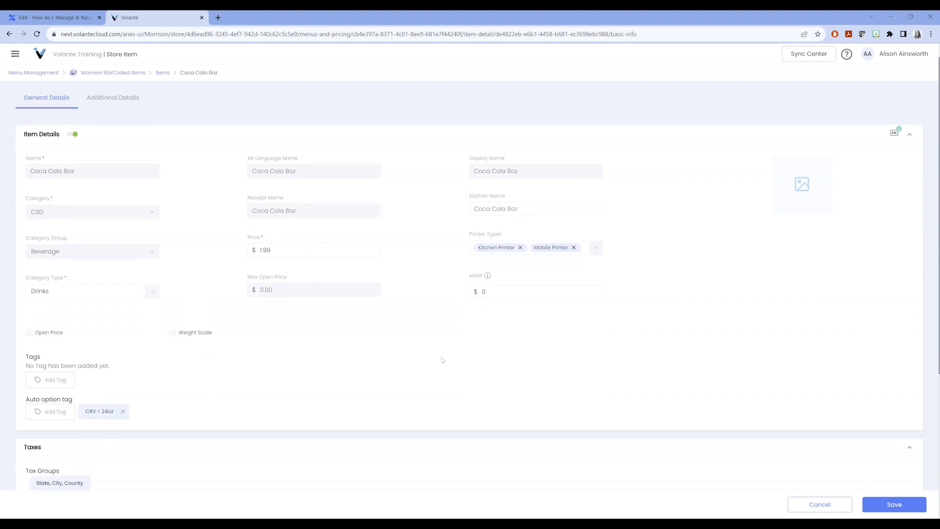
pyautogui.click(54, 324)
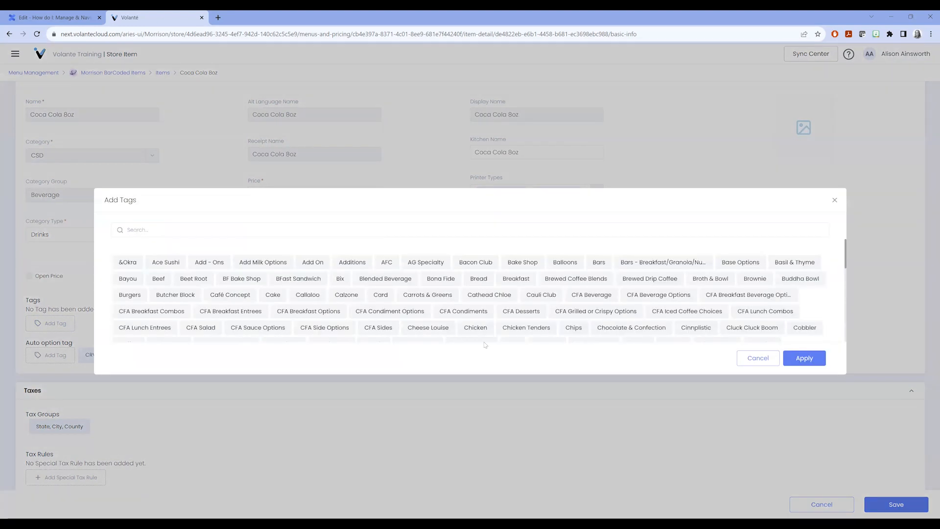
pyautogui.click(149, 229)
pyautogui.write('soda')
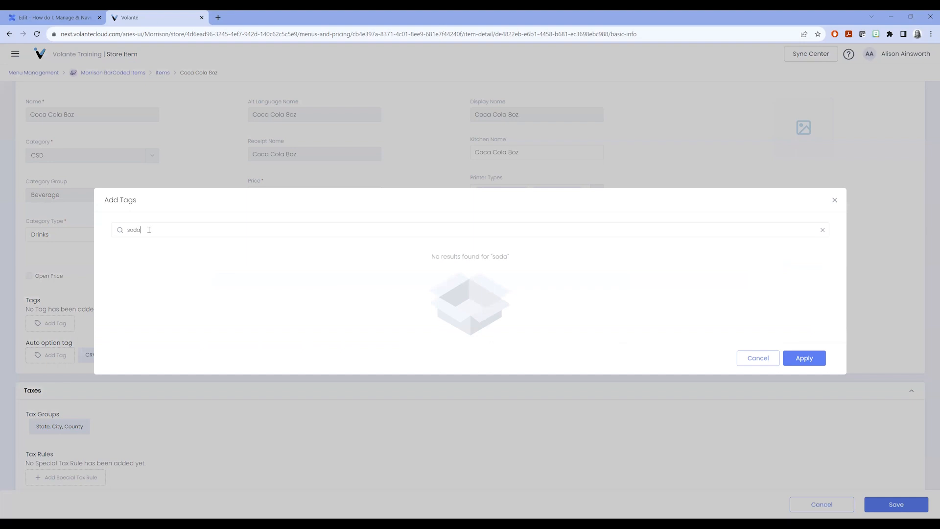
pyautogui.moveTo(142, 229); pyautogui.dragTo(106, 228)
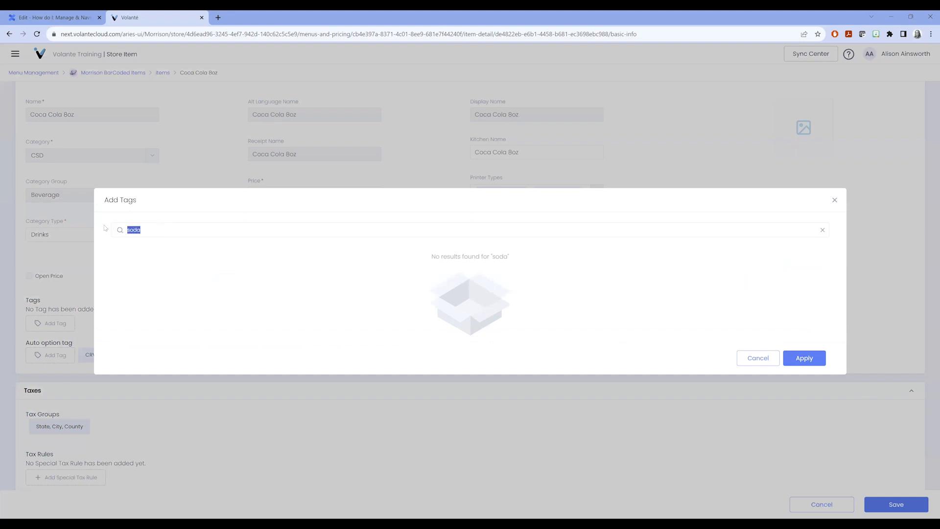
pyautogui.write('pop')
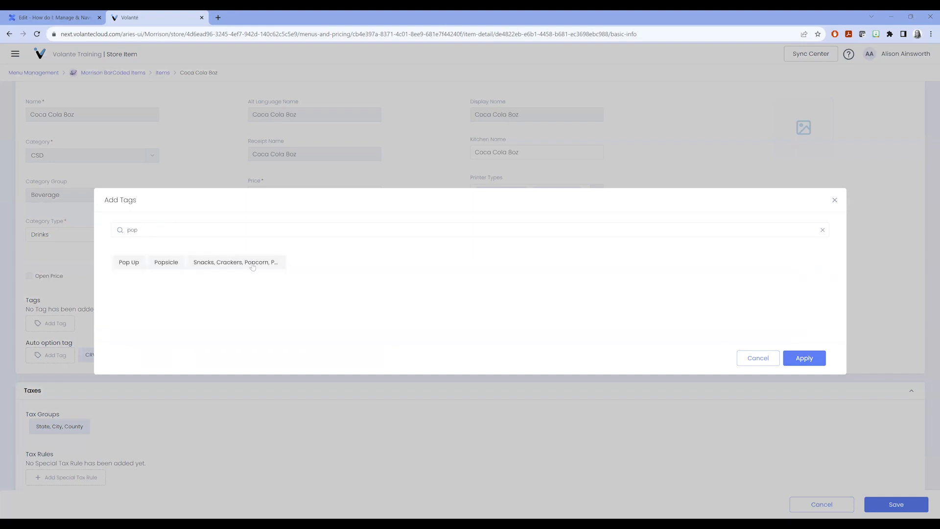
pyautogui.click(235, 262)
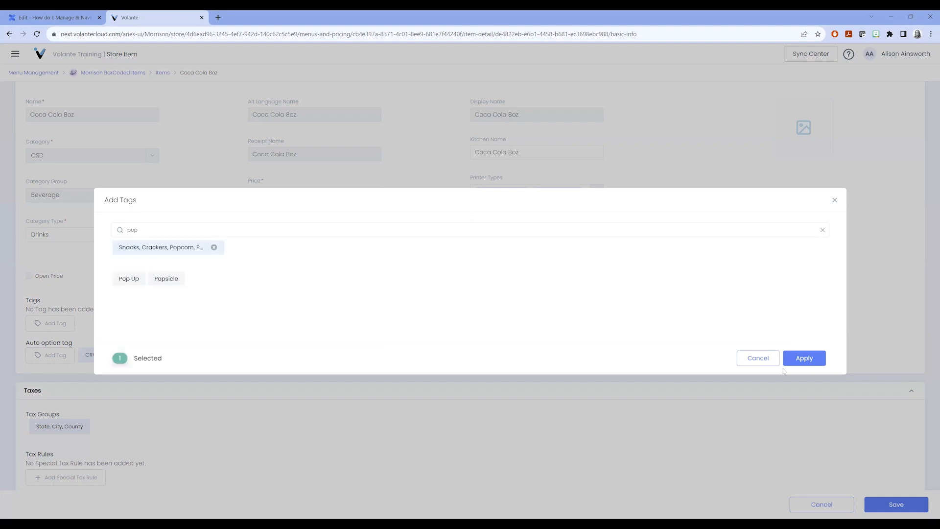
pyautogui.click(804, 358)
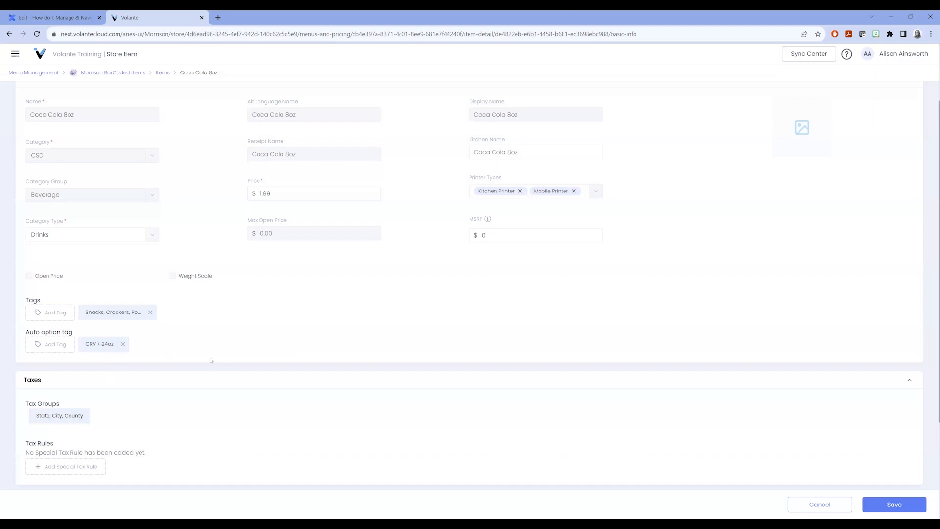
# Step: Review the taxes and sizes sections of Coca Cola 8oz and view its barcode without changing it
pyautogui.scroll(-1, 215, 358)
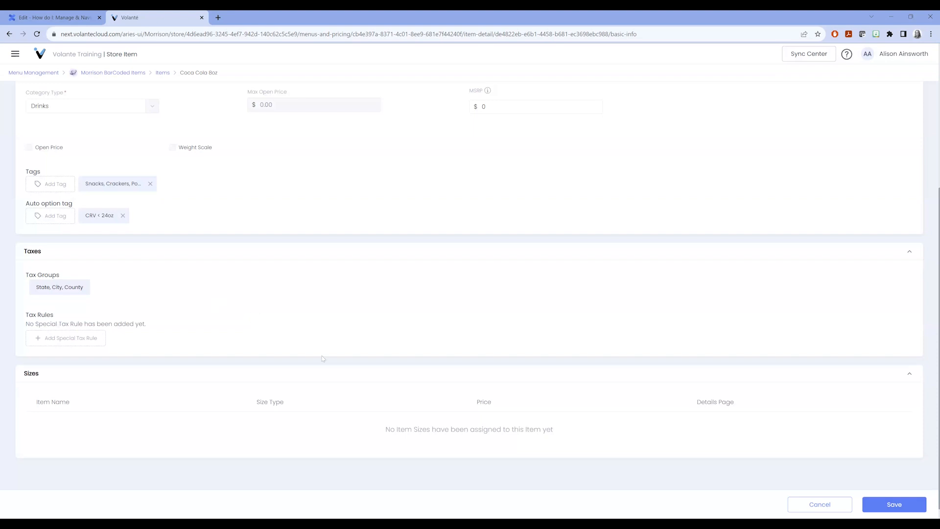
pyautogui.scroll(-1, 321, 356)
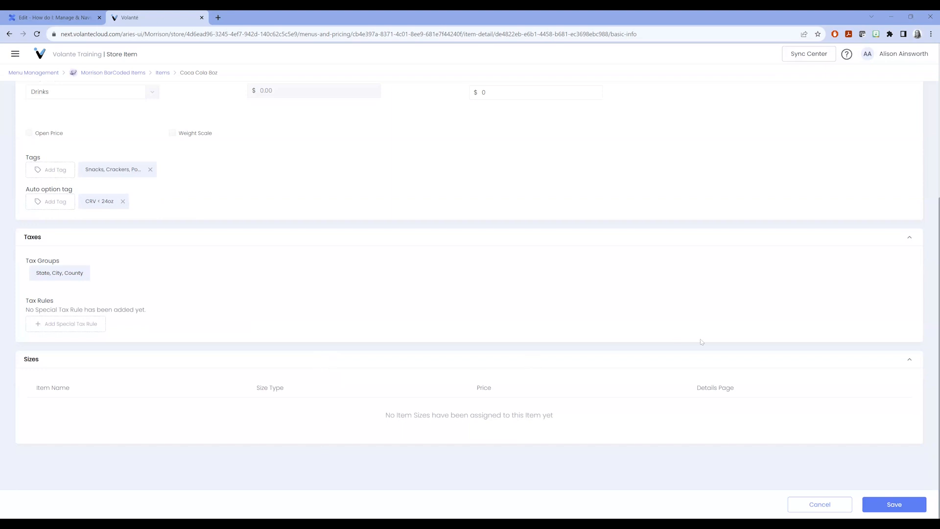
pyautogui.scroll(5, 727, 342)
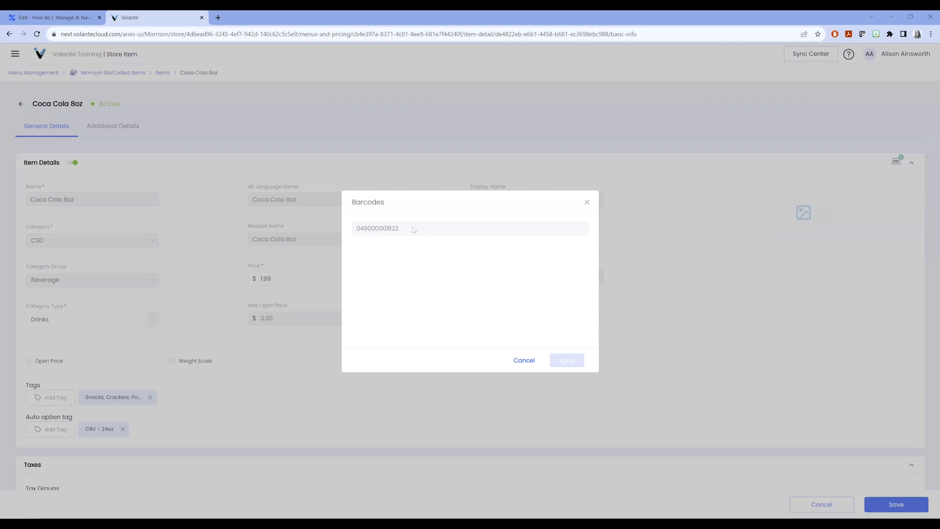
pyautogui.click(522, 361)
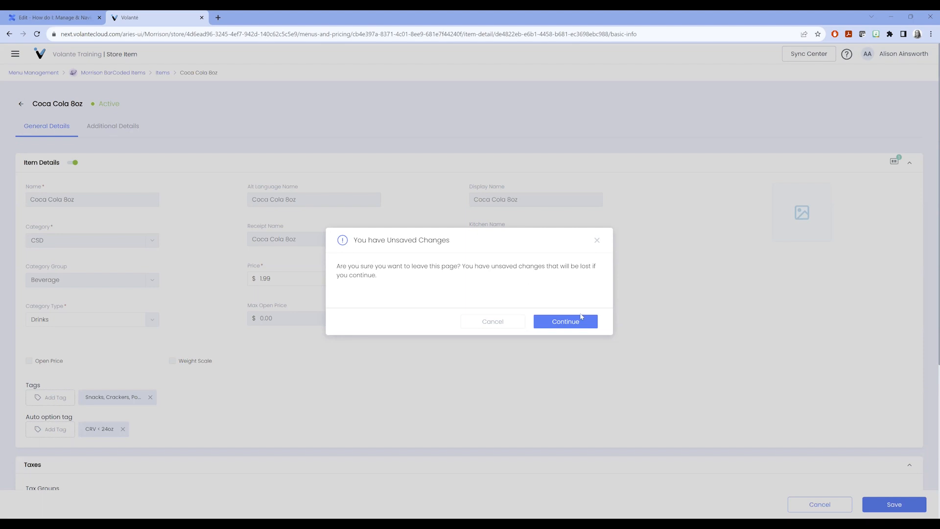
# Step: Go to the additional details without keeping the unsaved changes, set the Coca Cola 8oz cost to $0.27, and save the item
pyautogui.click(567, 322)
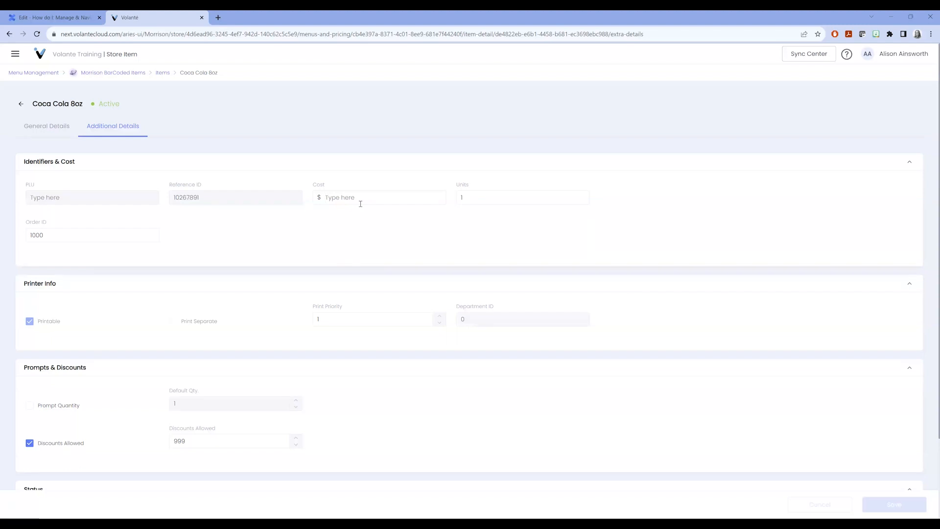
pyautogui.write('0.27')
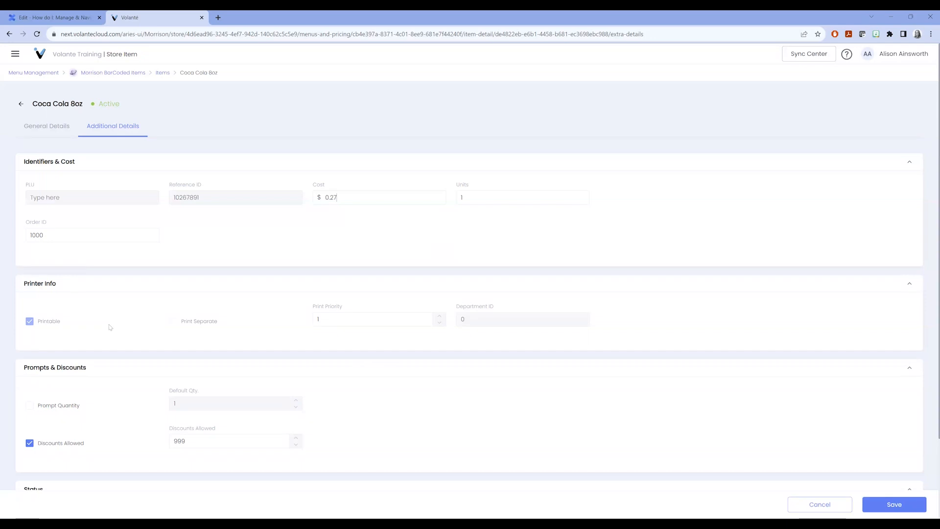
pyautogui.scroll(-1, 543, 356)
pyautogui.scroll(-2, 542, 355)
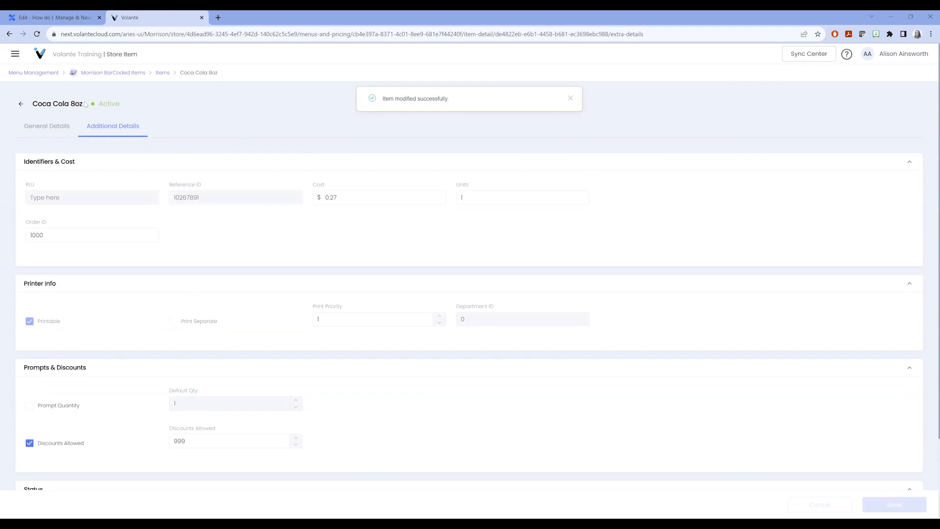
# Step: Return to the menu selector and open the items list of the Enterprise Menu
pyautogui.click(21, 104)
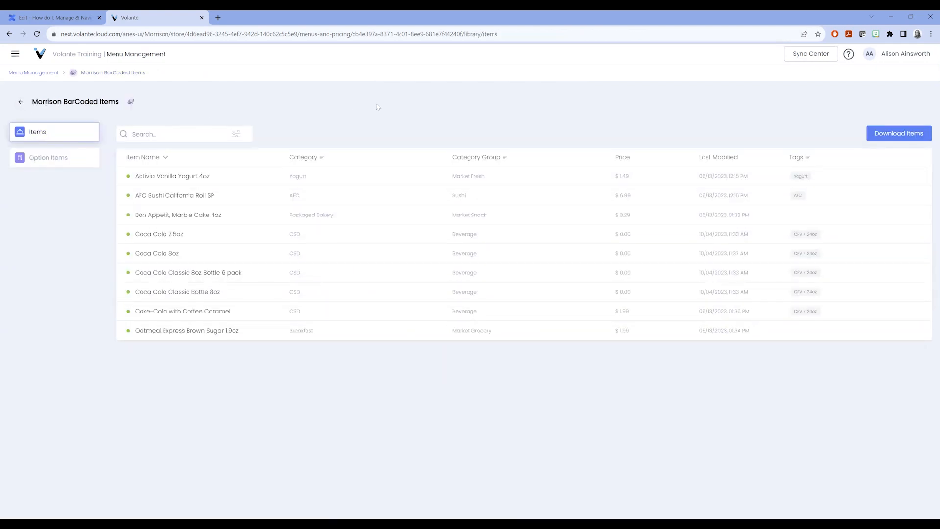
pyautogui.click(20, 102)
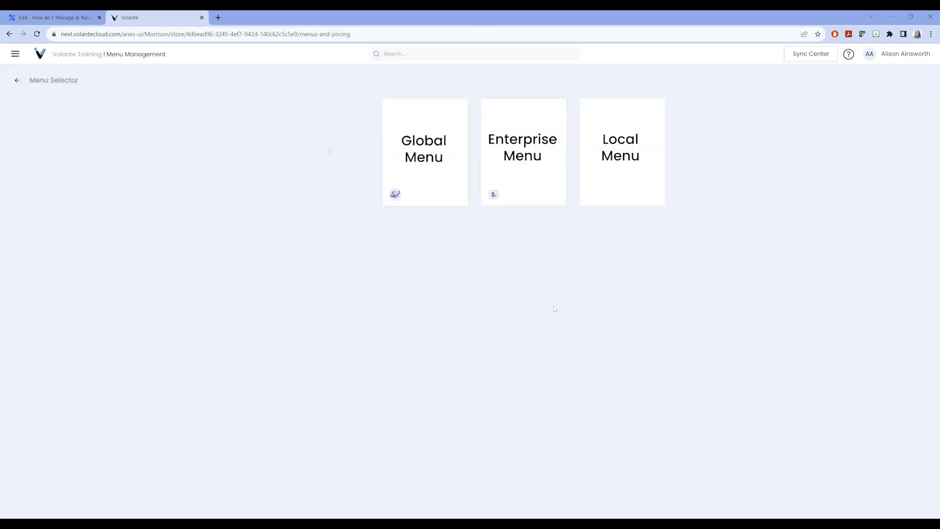
pyautogui.click(523, 167)
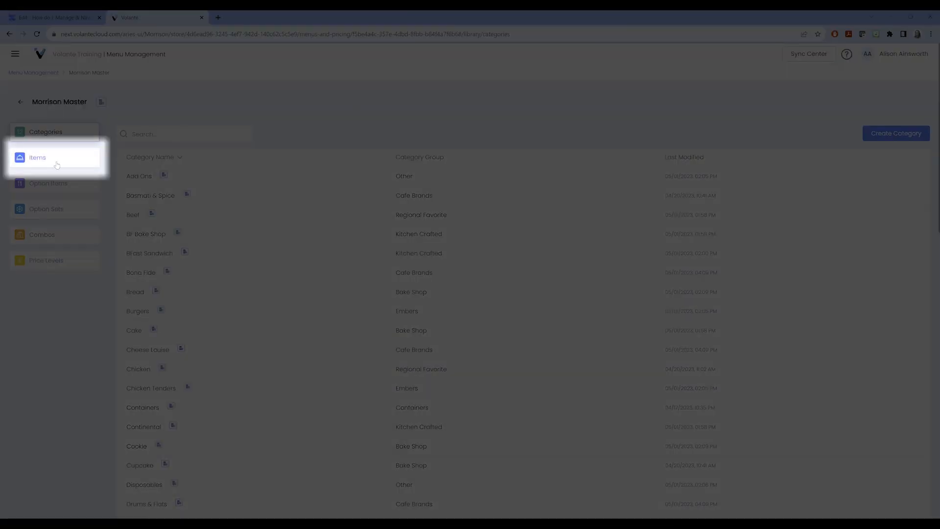
pyautogui.click(57, 165)
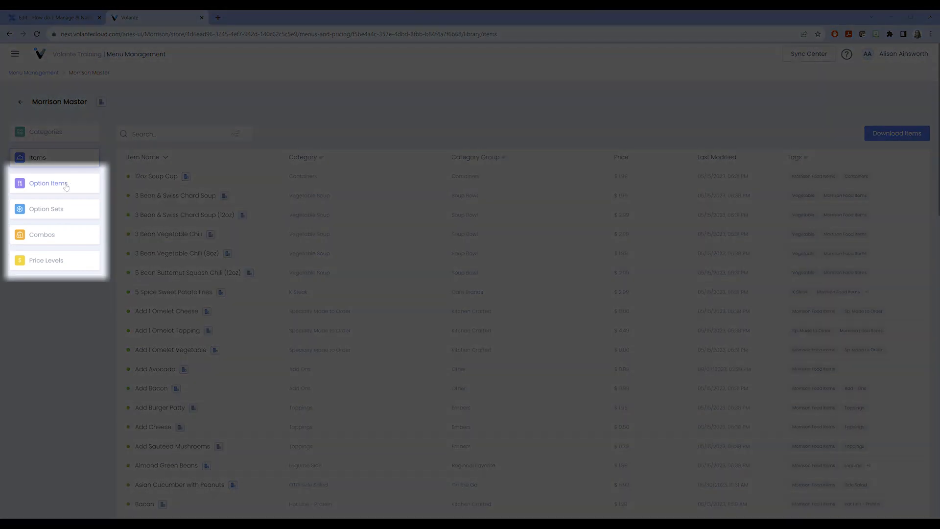
# Step: Look through the Enterprise Menu's option sets, combos and price levels
pyautogui.click(52, 208)
pyautogui.click(55, 240)
pyautogui.click(53, 265)
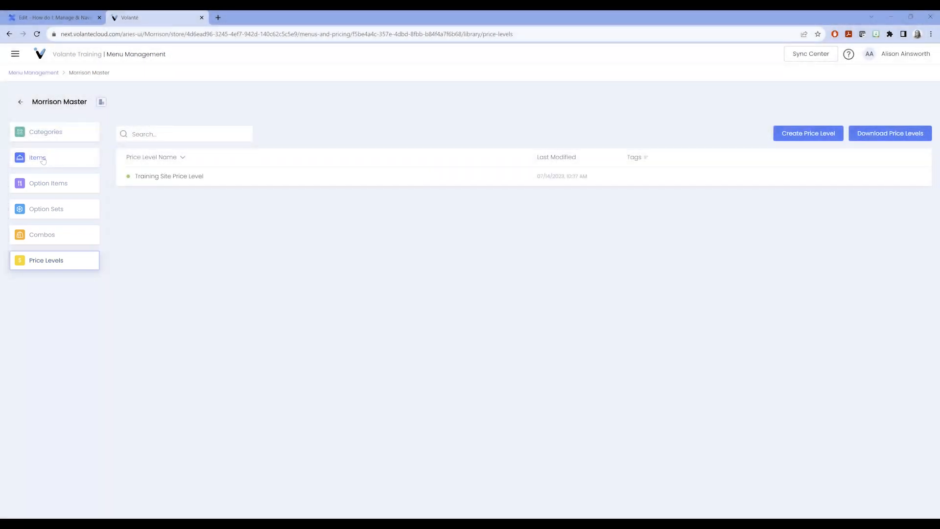
# Step: Return to the Enterprise Menu's items list and open the 12oz Soup Cup item
pyautogui.click(42, 159)
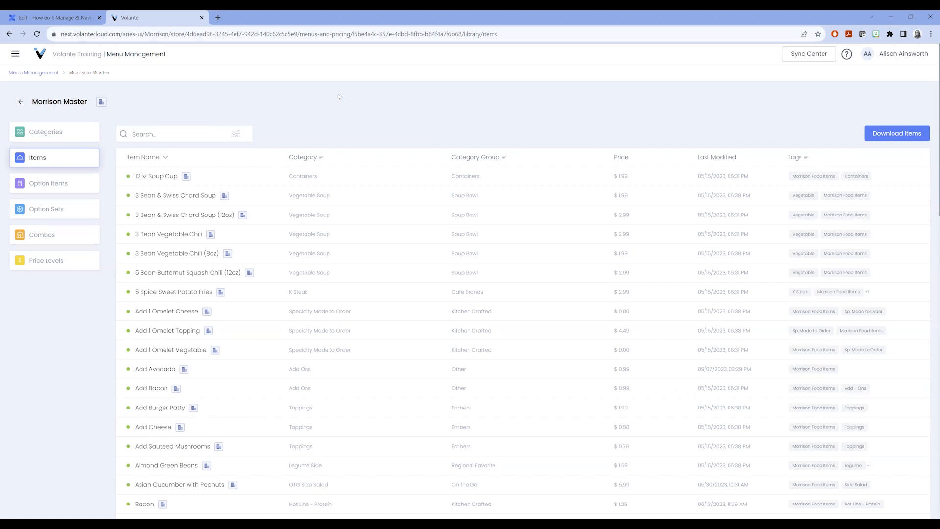
pyautogui.click(157, 177)
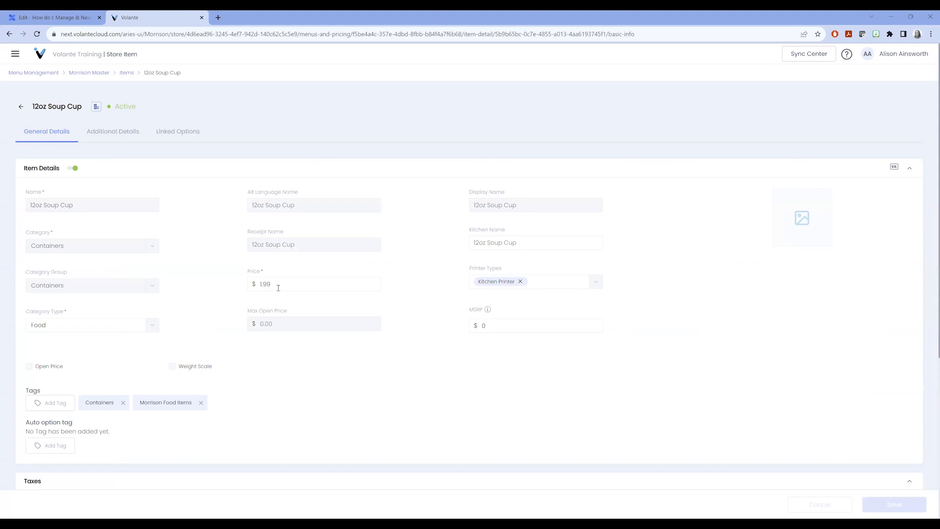
# Step: Set the price of the 12oz Soup Cup to $2.99 and save the item
pyautogui.press('BackSpace')
pyautogui.press('BackSpace')
pyautogui.press('BackSpace')
pyautogui.press('BackSpace')
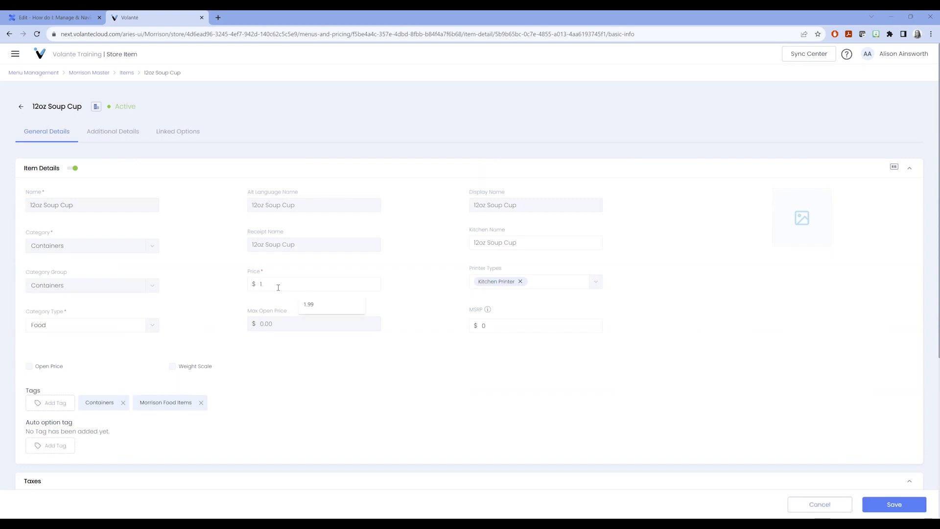
pyautogui.write('2.99')
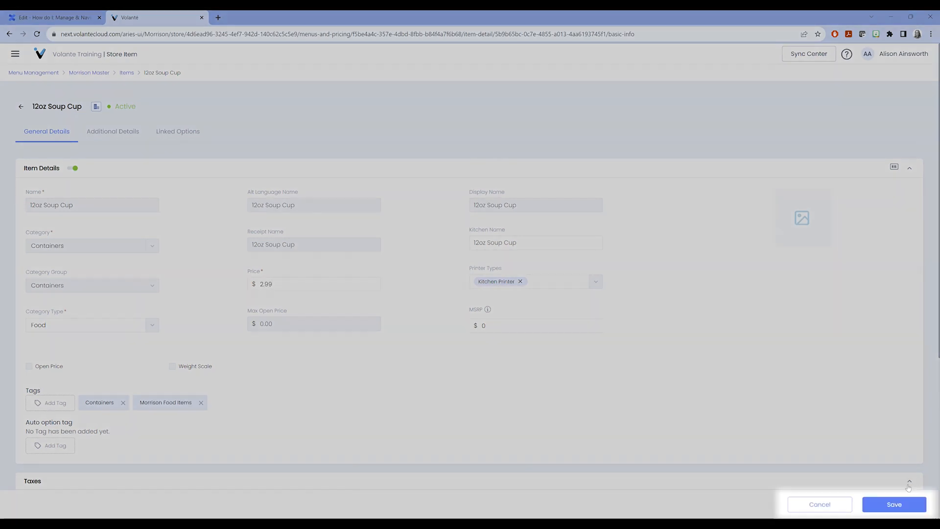
pyautogui.click(893, 504)
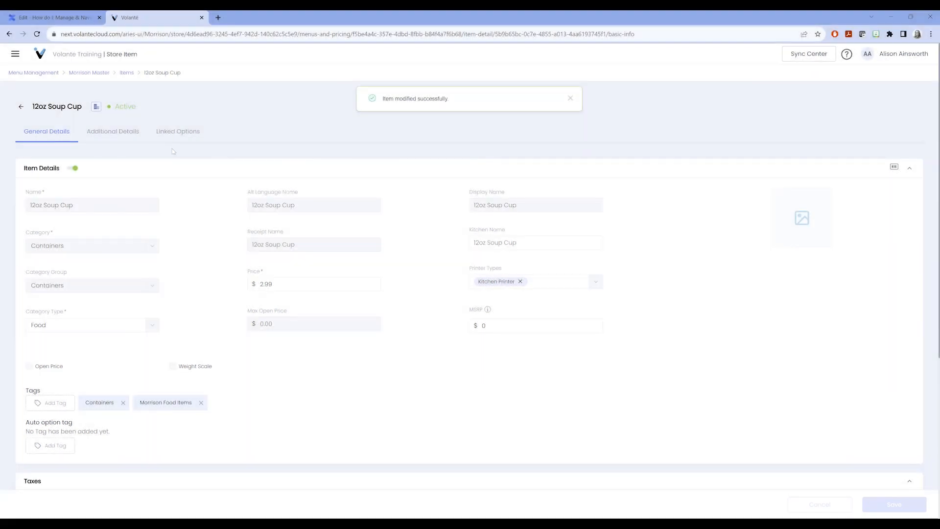
# Step: Check the 12oz Soup Cup's linked options and return to its general details
pyautogui.click(180, 132)
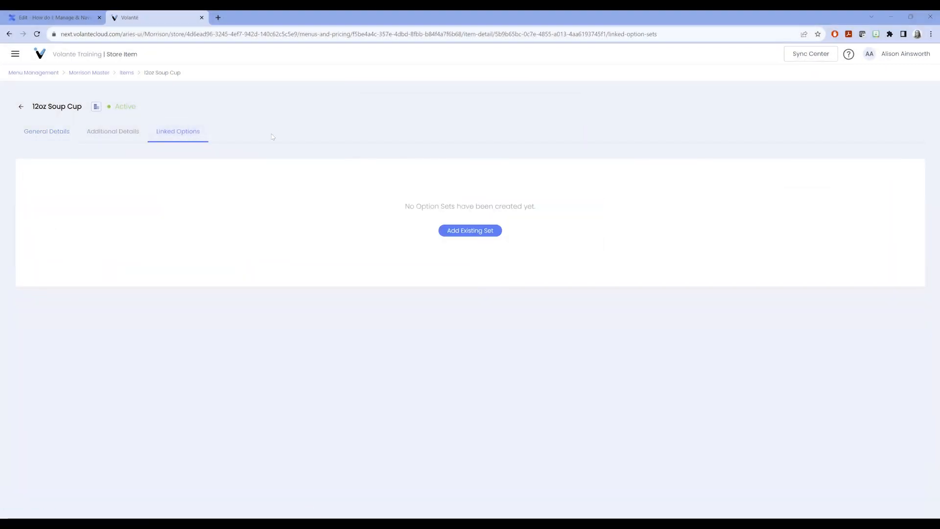
pyautogui.click(45, 132)
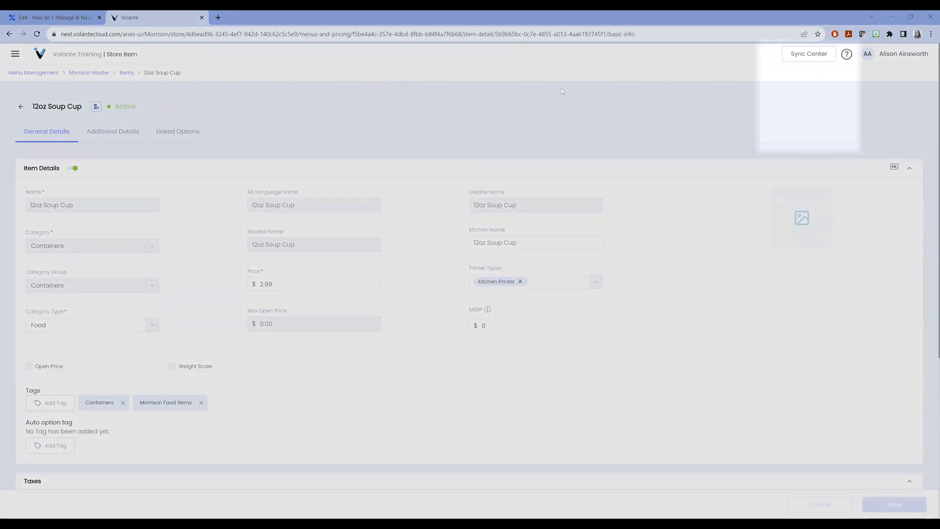
pyautogui.click(806, 57)
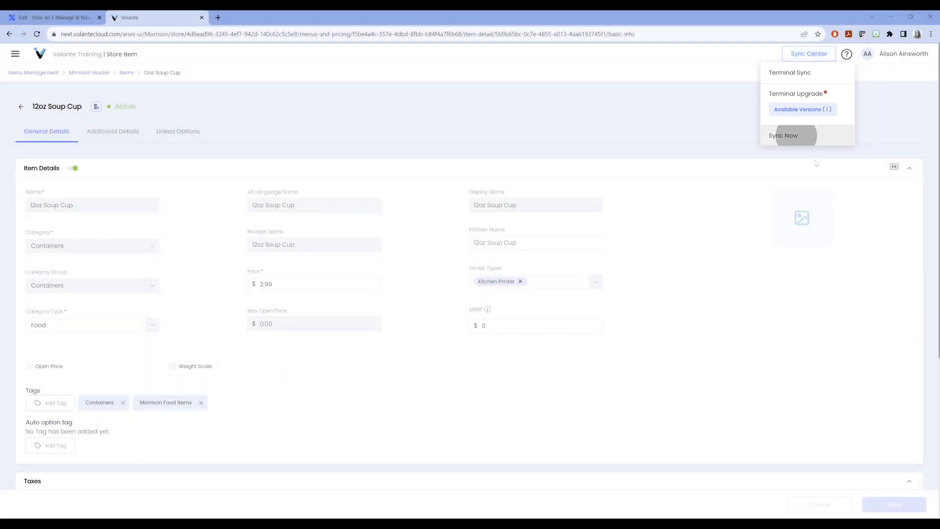
pyautogui.click(783, 136)
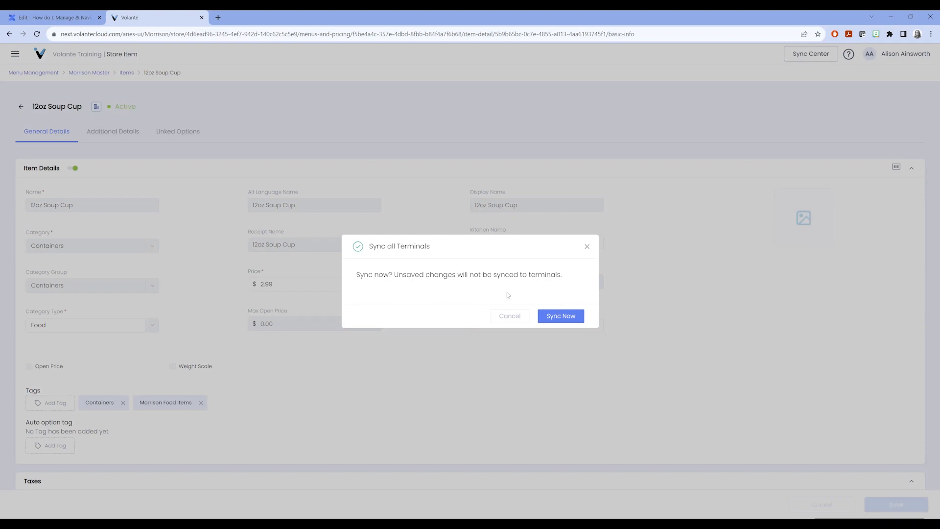
pyautogui.click(511, 317)
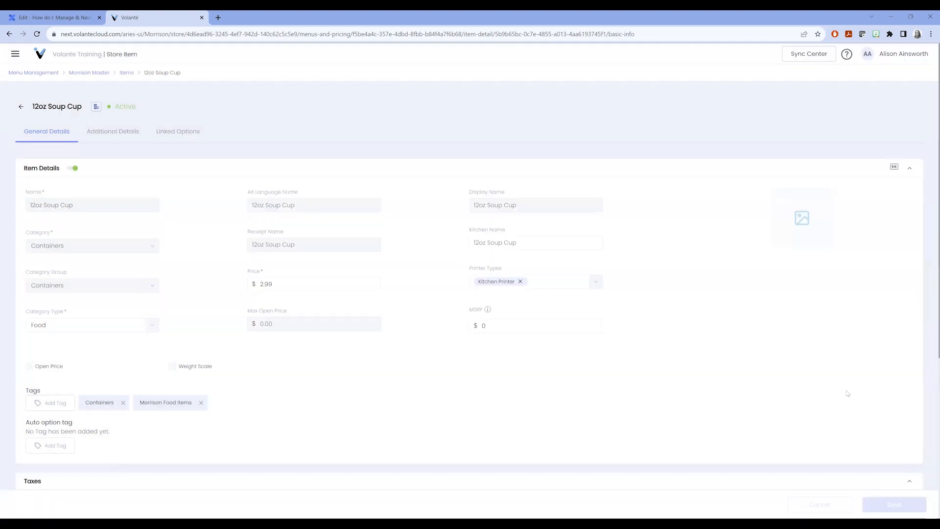
# Step: Start an immediate sync of the saved menu changes to all terminals
pyautogui.click(808, 54)
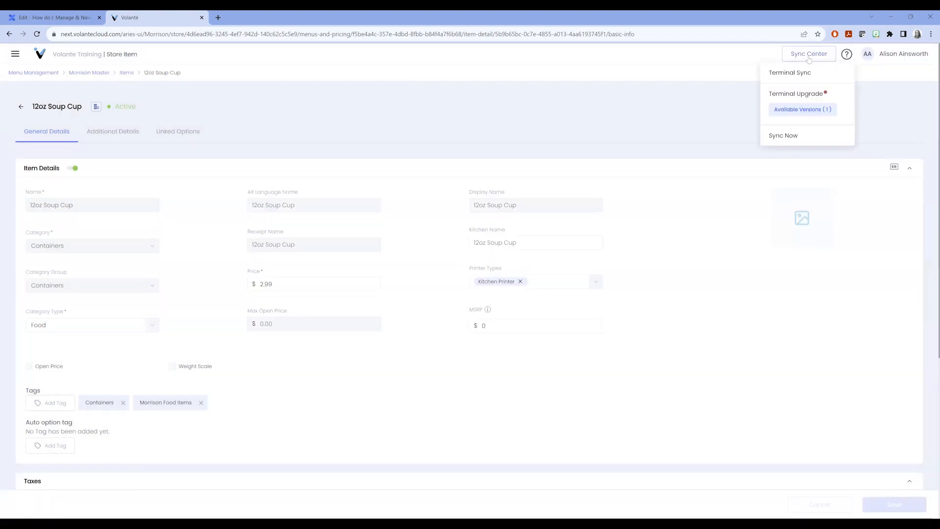
pyautogui.click(771, 141)
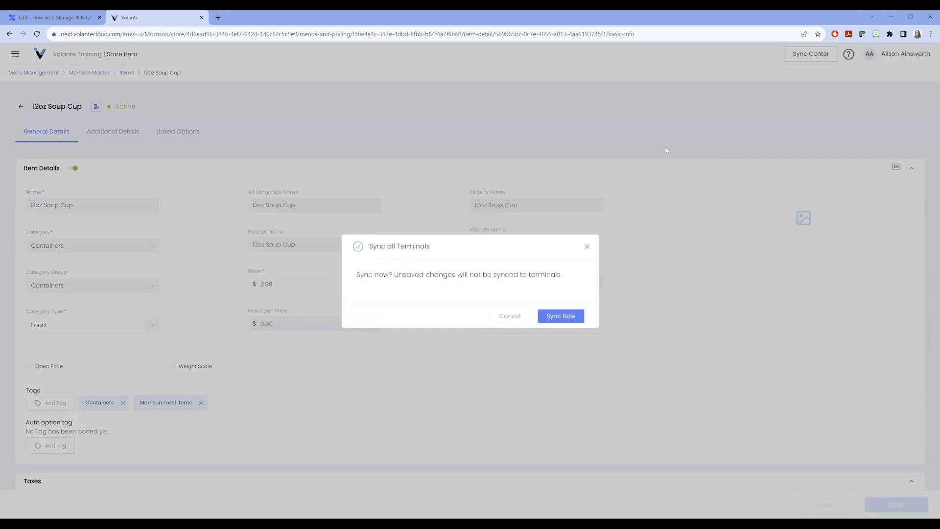
pyautogui.click(560, 316)
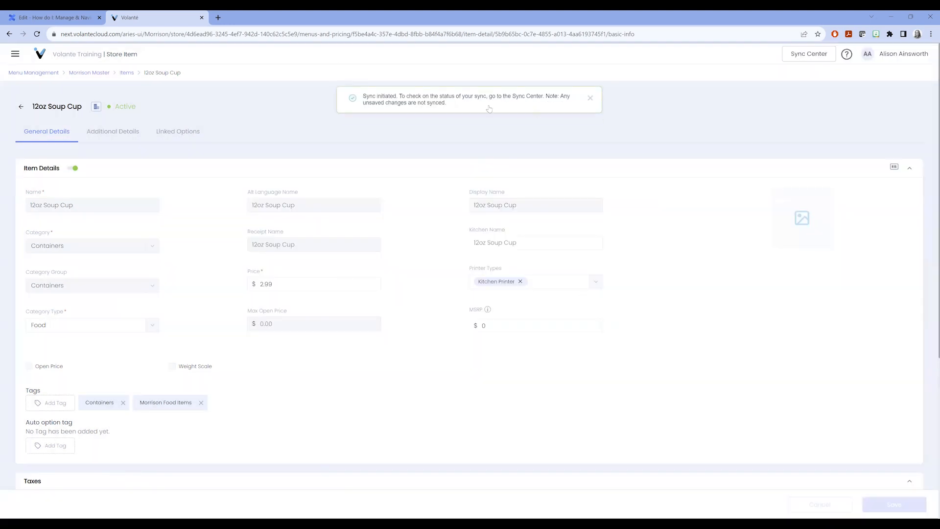